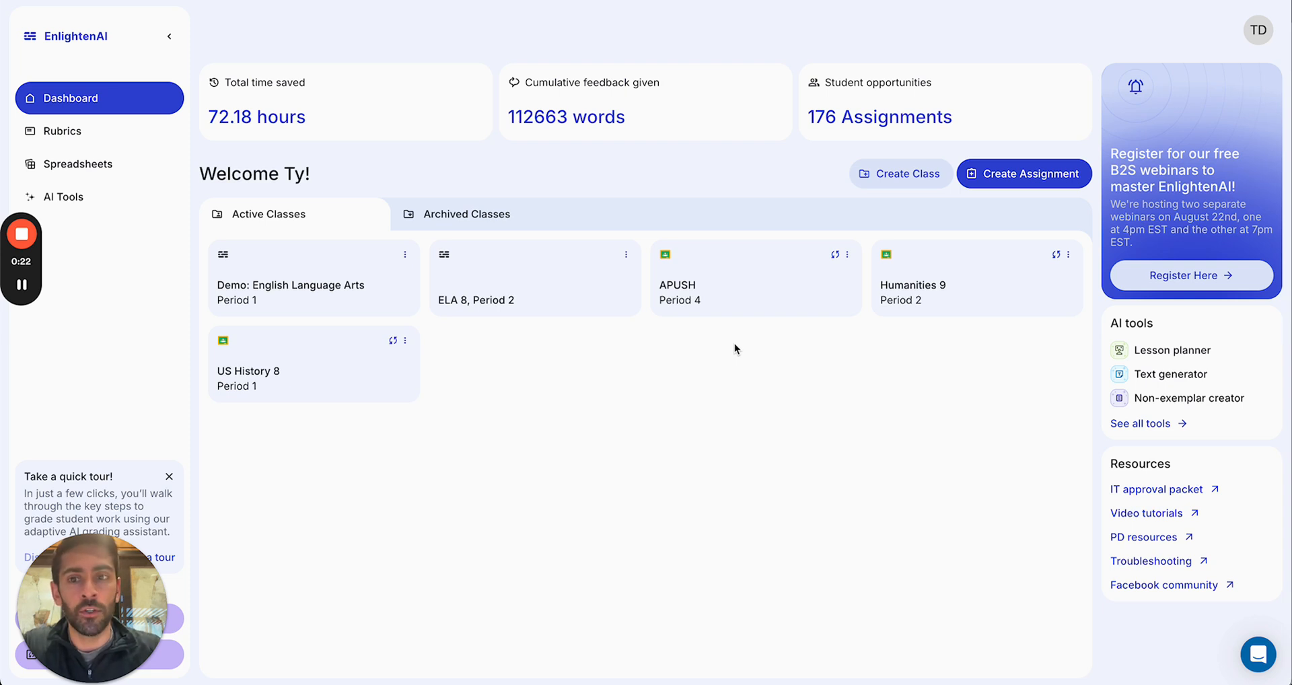
Step: Open the "Demo: Opinion on AI in Grading and Feedback" assignment in the Demo: English Language Arts class and show the saved rubrics to choose from
{"action": "left_click", "coordinate": [307, 280]}
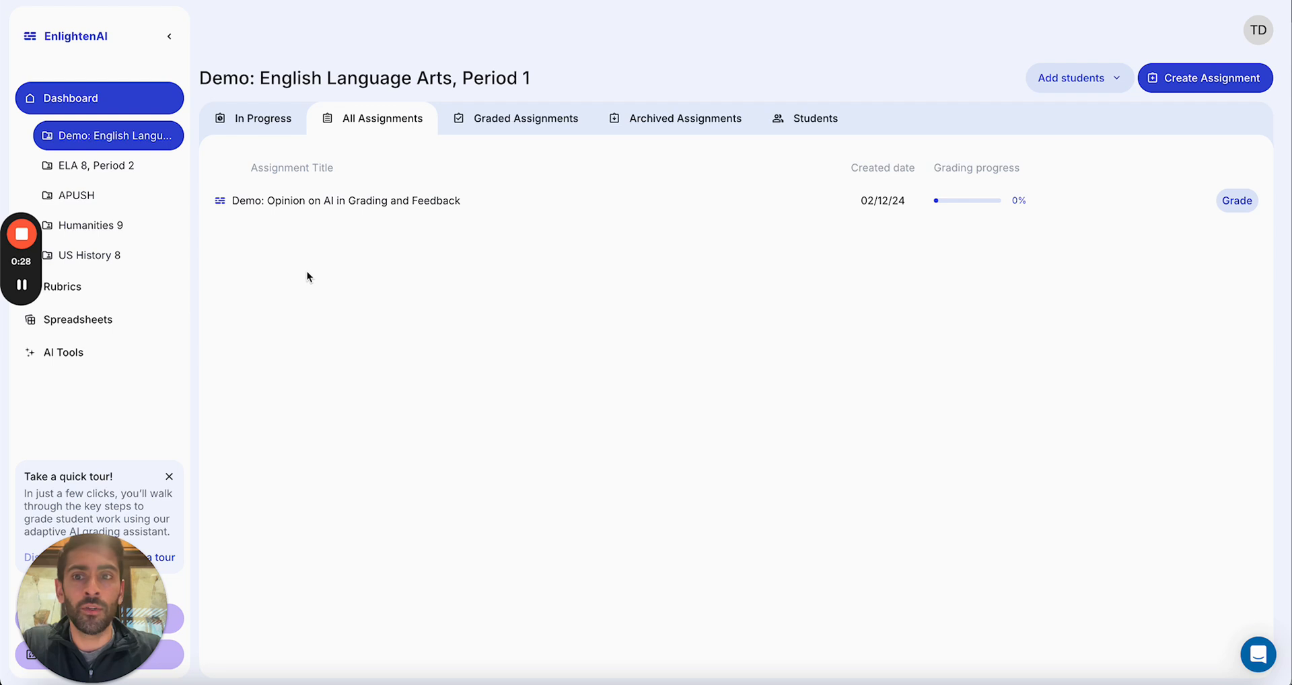
{"action": "left_click", "coordinate": [379, 202]}
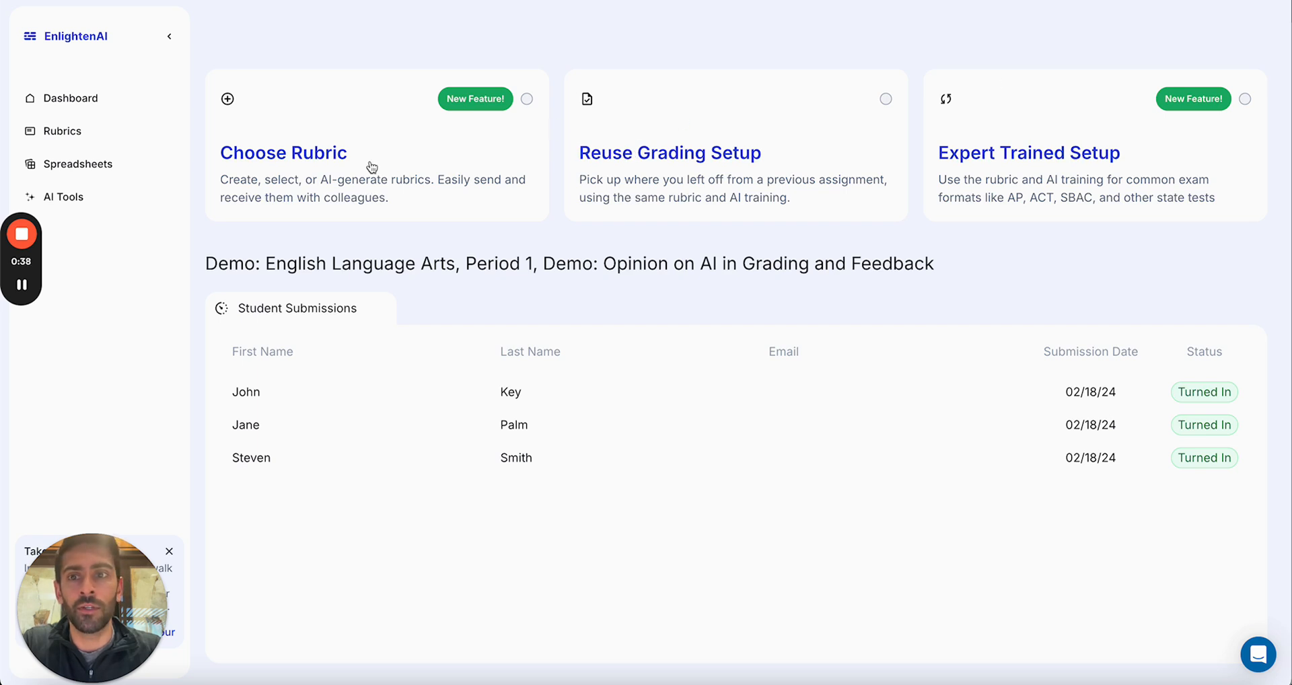
{"action": "left_click", "coordinate": [168, 38]}
{"action": "left_click", "coordinate": [182, 159]}
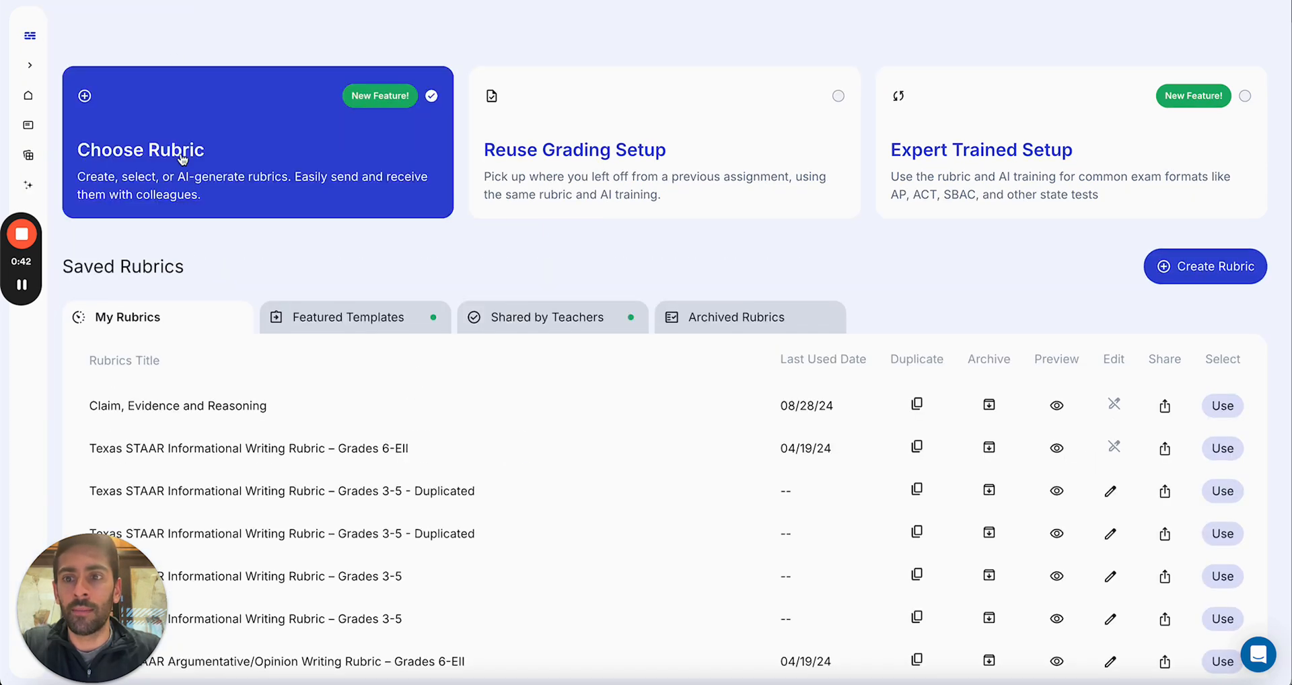
Step: Preview the "Claim, Evidence and Reasoning" rubric and use it for the assignment
{"action": "scroll", "coordinate": [273, 238], "scroll_direction": "down", "scroll_amount": 1}
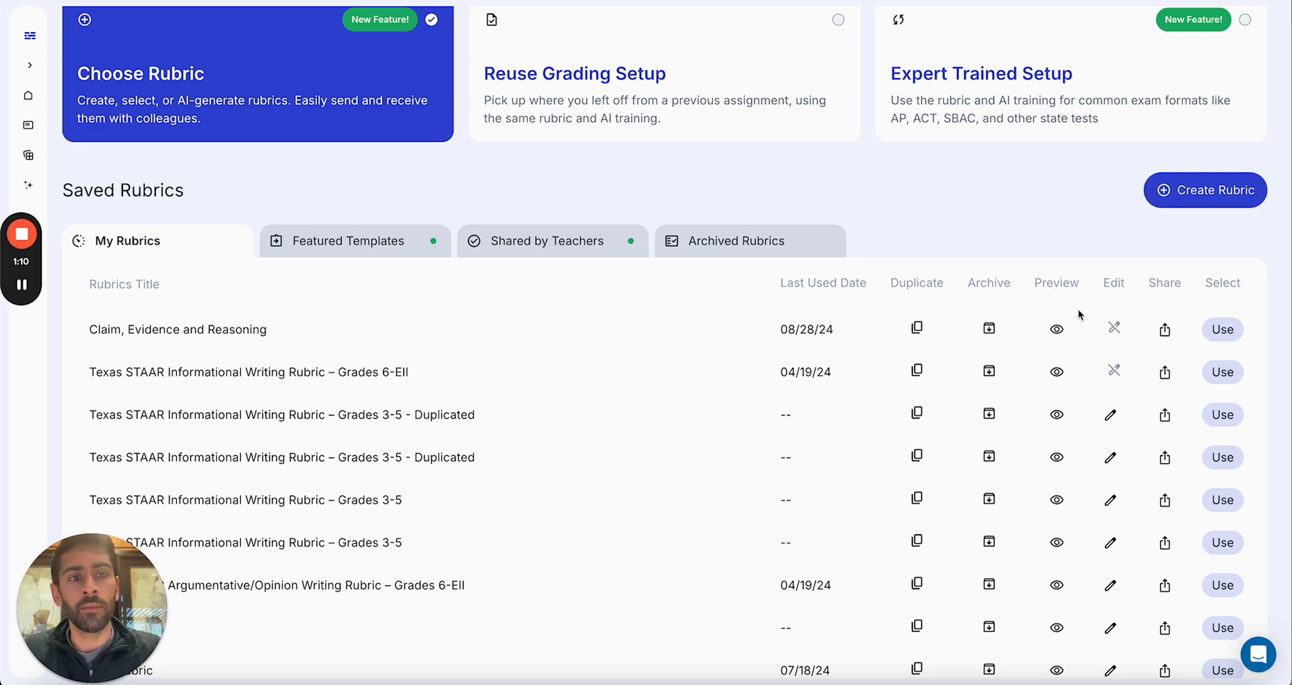
{"action": "left_click", "coordinate": [1057, 330]}
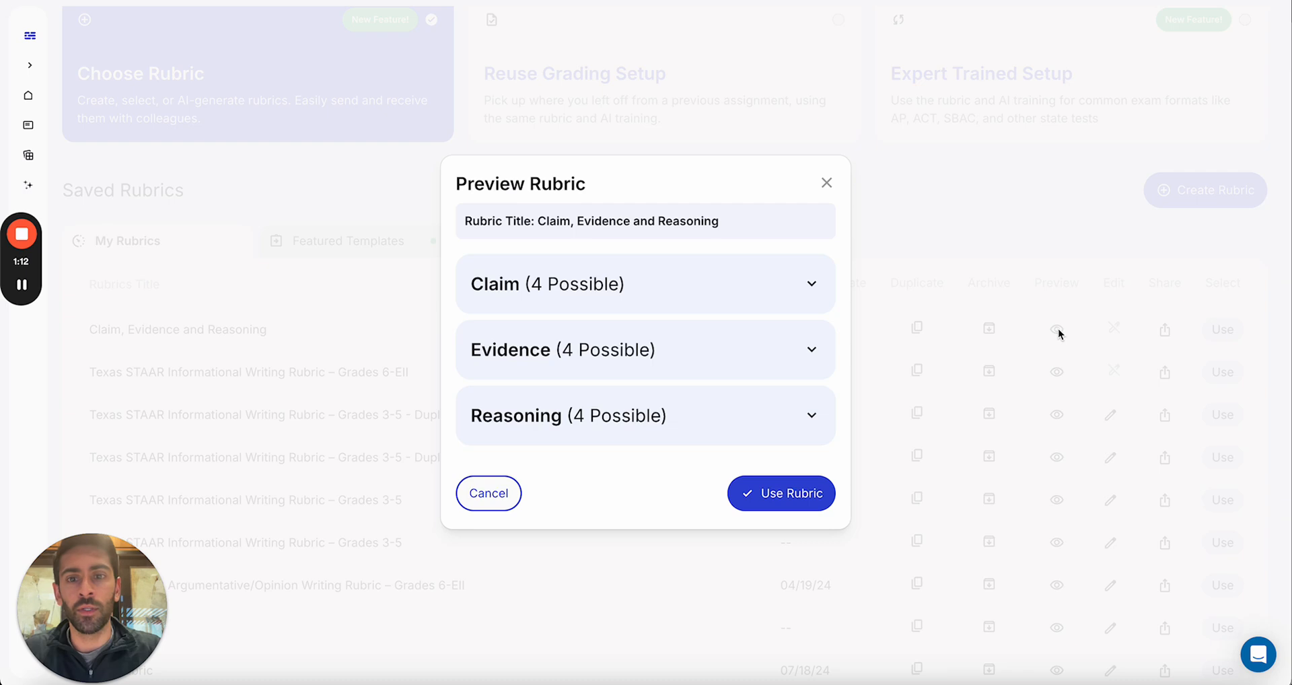
{"action": "left_click", "coordinate": [773, 494]}
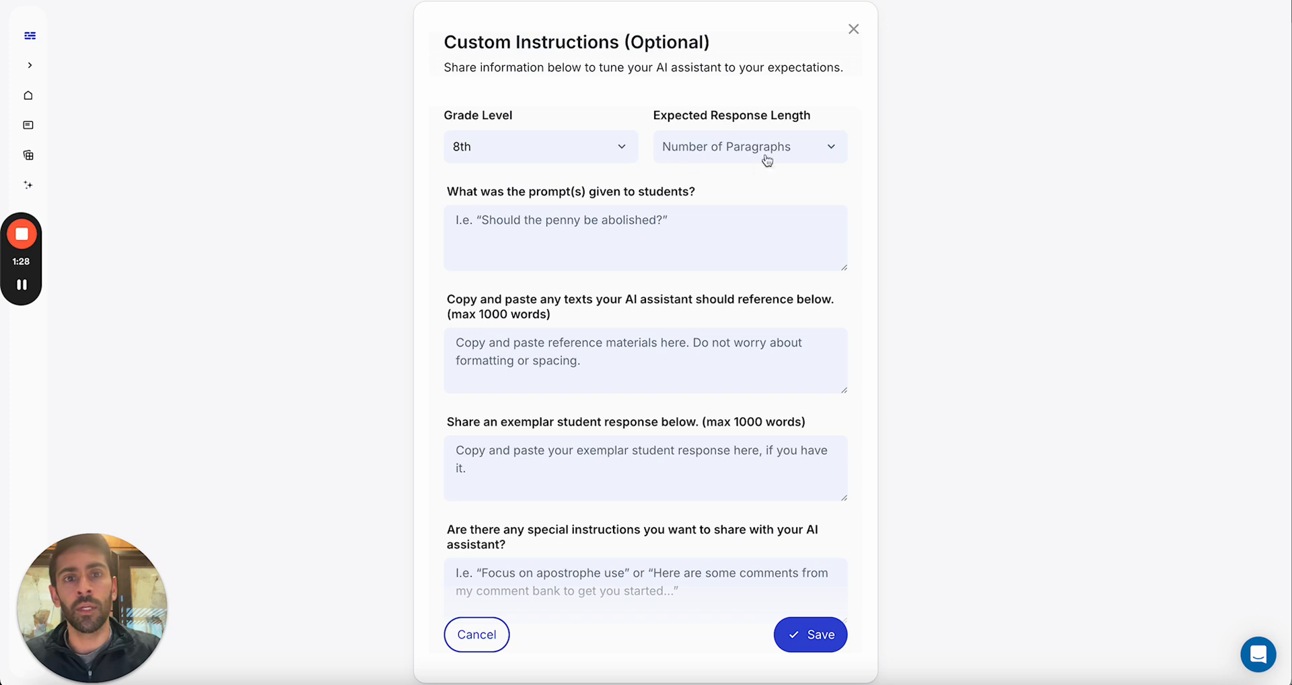
Step: Review and save the optional custom instructions without adding anything, and start grading the student submissions
{"action": "scroll", "coordinate": [589, 205], "scroll_direction": "down", "scroll_amount": 1}
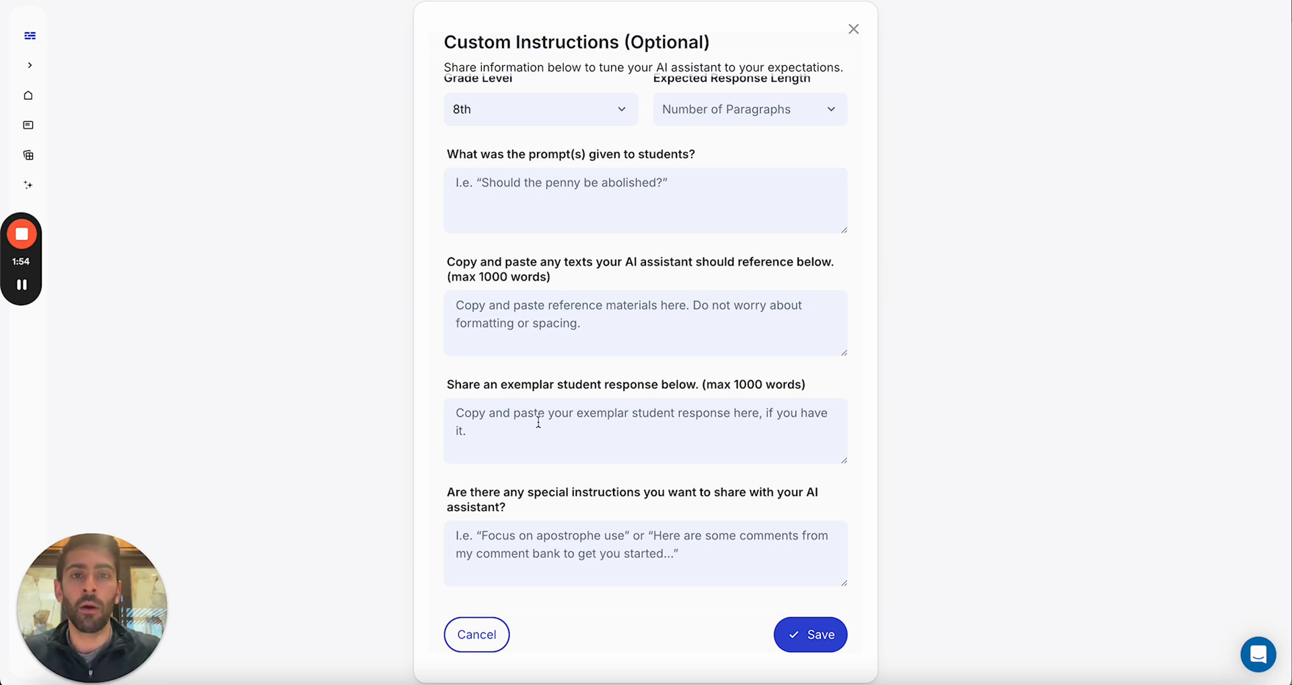
{"action": "scroll", "coordinate": [672, 497], "scroll_direction": "up", "scroll_amount": 1}
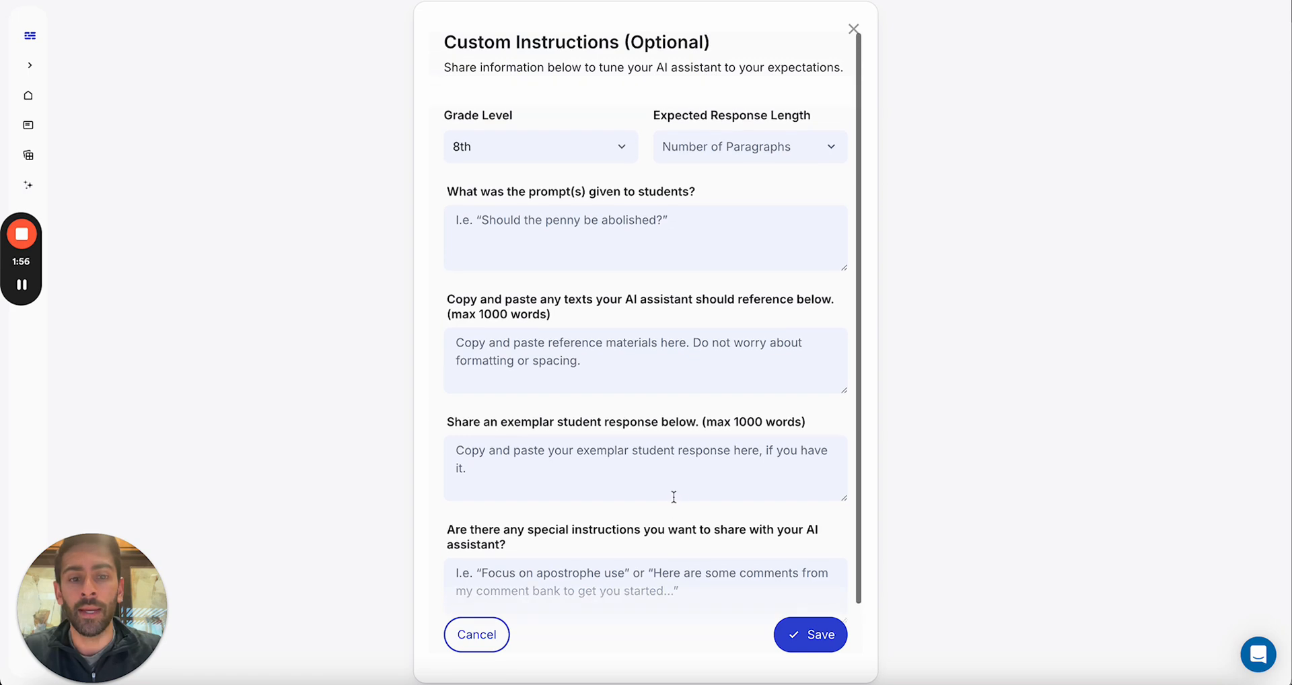
{"action": "left_click", "coordinate": [810, 643]}
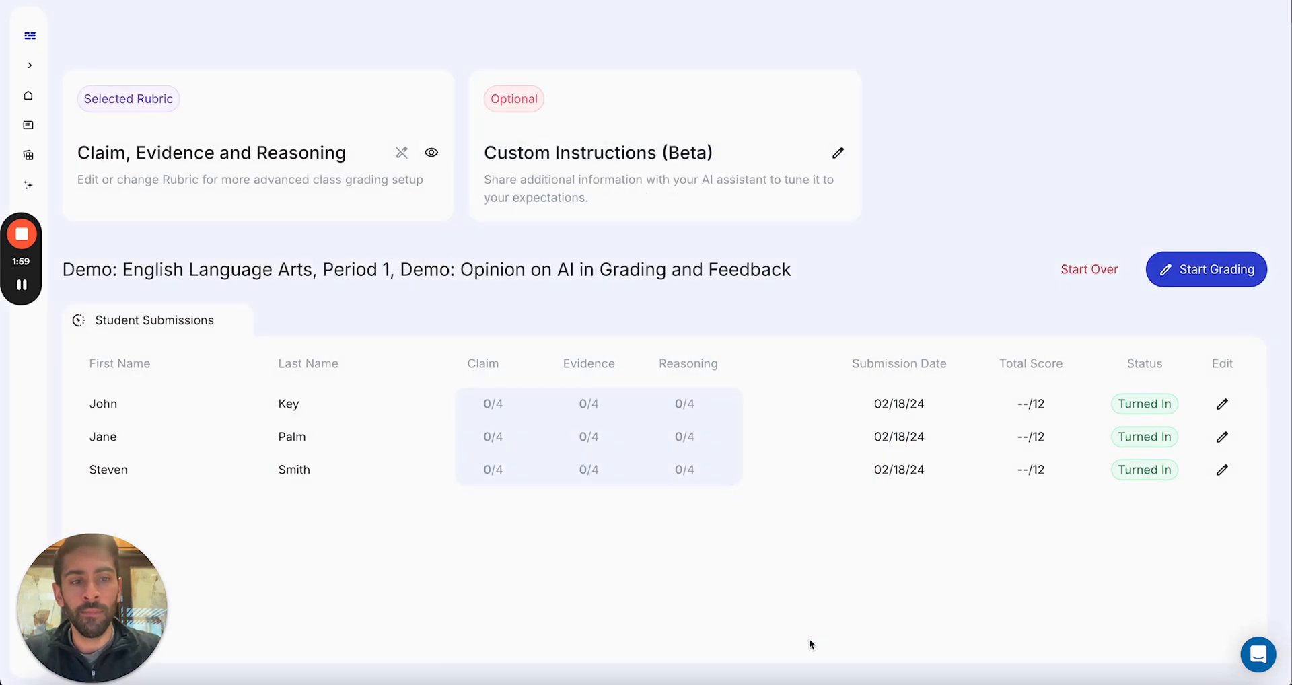
{"action": "left_click", "coordinate": [1197, 271]}
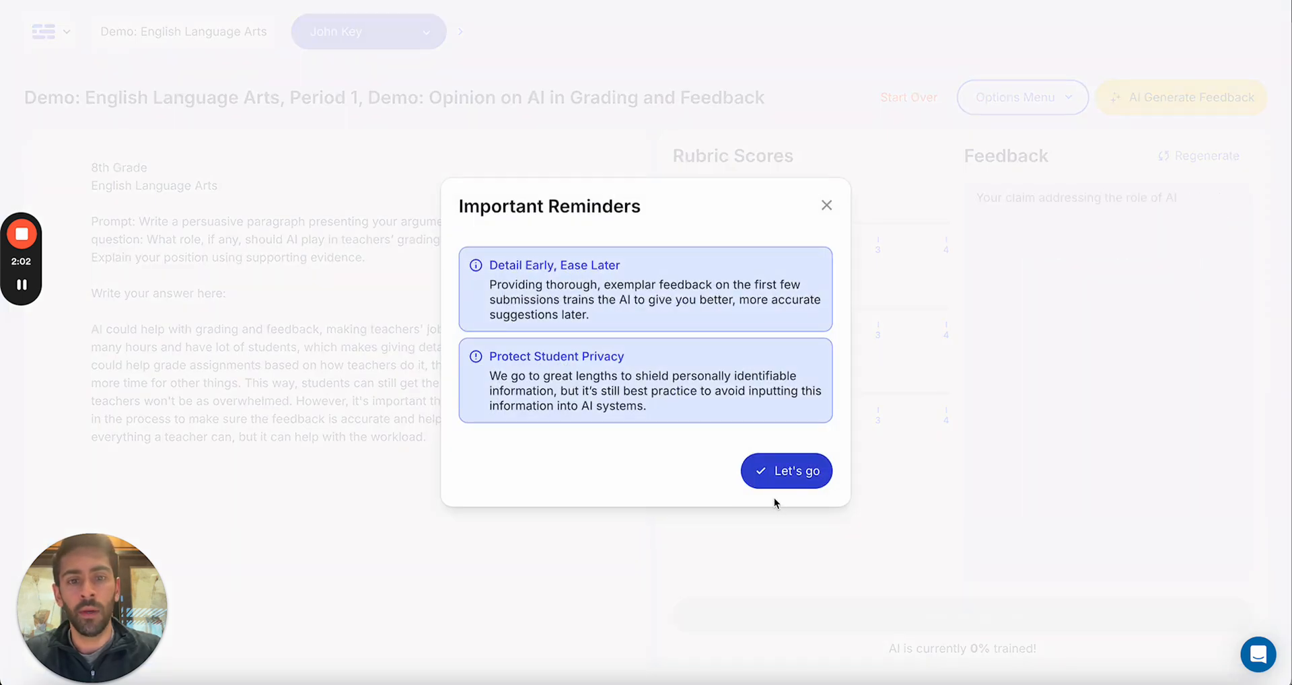
{"action": "left_click", "coordinate": [782, 471]}
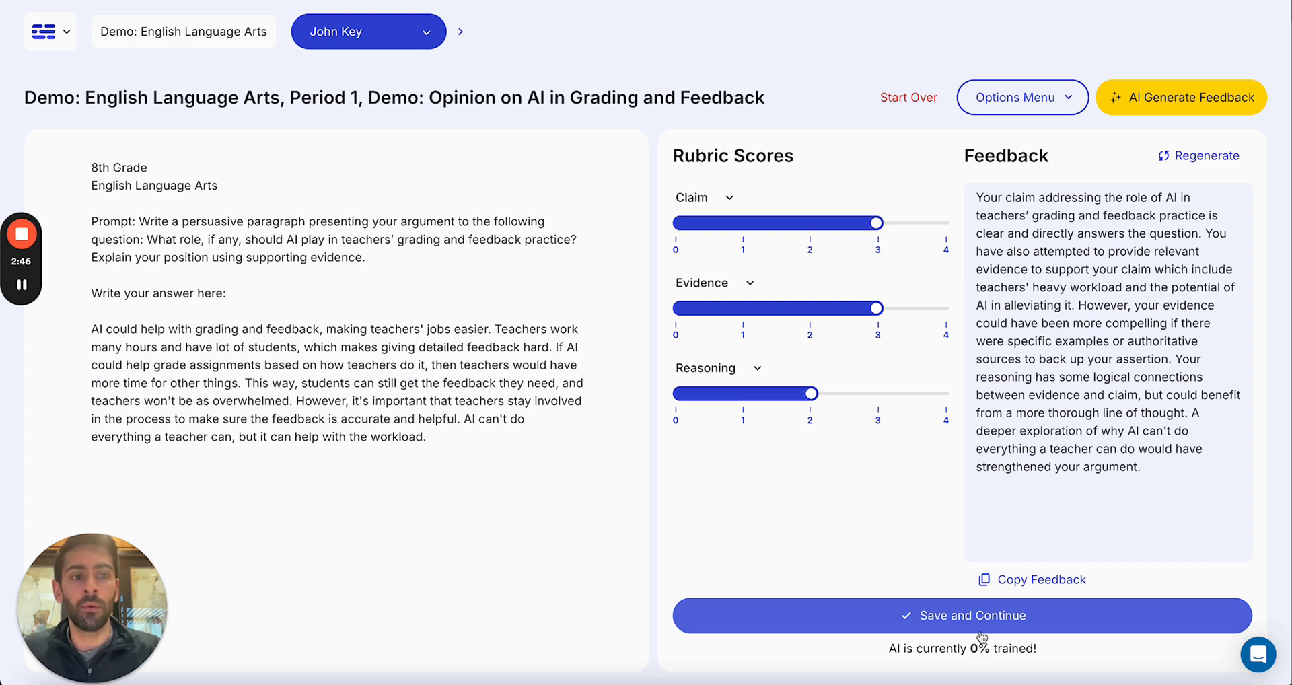
Step: Append "P.S. Remember to include your word count, per the assignment requirements." as a new paragraph to the first student's feedback and save it
{"action": "left_click", "coordinate": [1170, 468]}
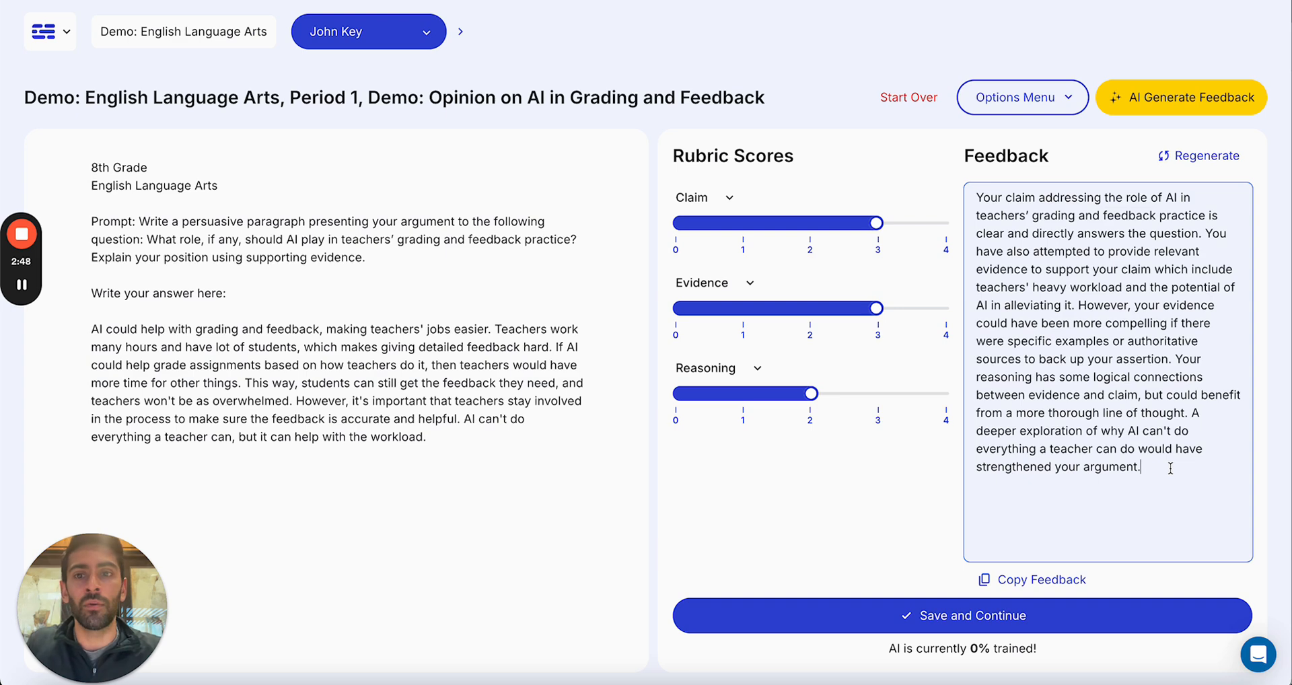
{"action": "key", "text": "Return"}
{"action": "key", "text": "Return"}
{"action": "type", "text": "P"}
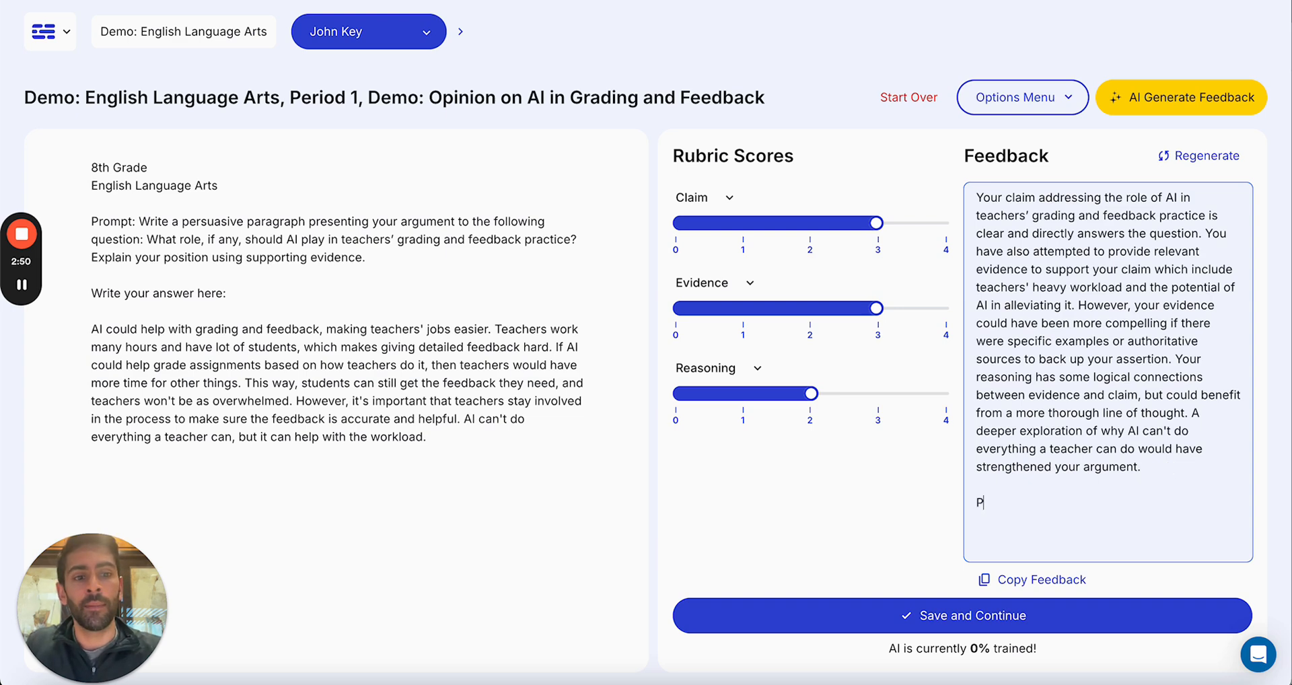
{"action": "type", "text": ".S. Remember "}
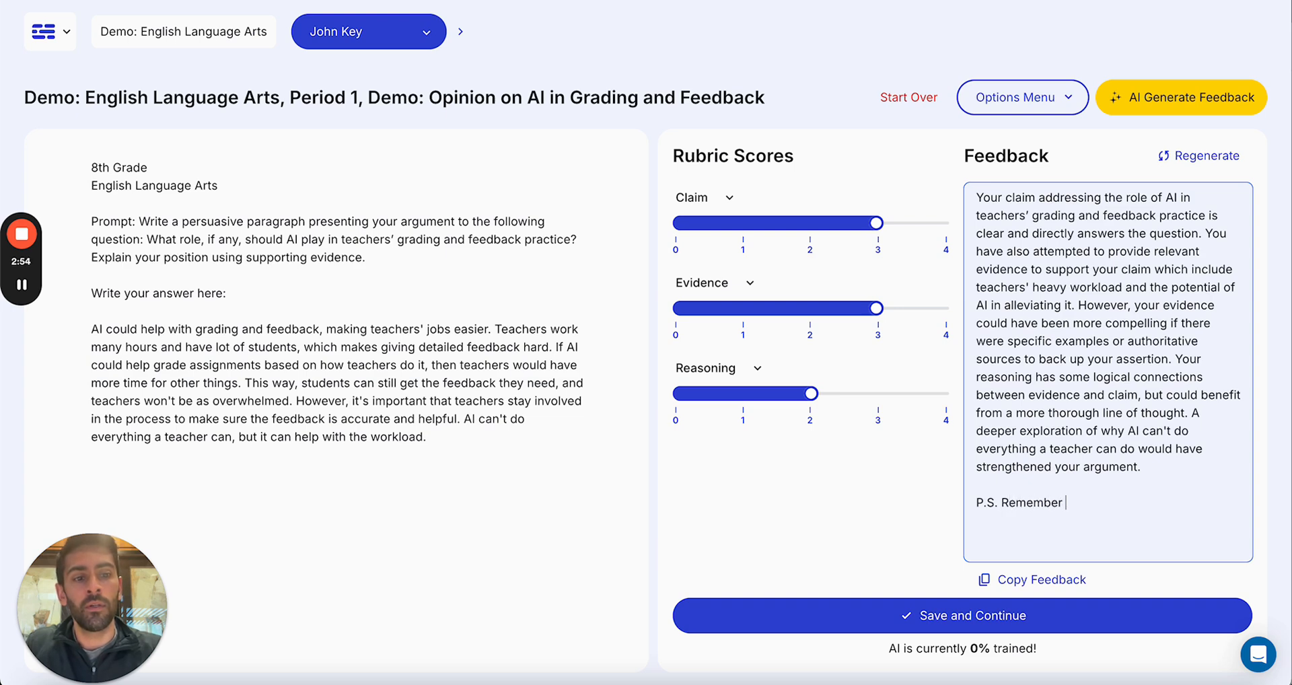
{"action": "type", "text": "to include your word count. "}
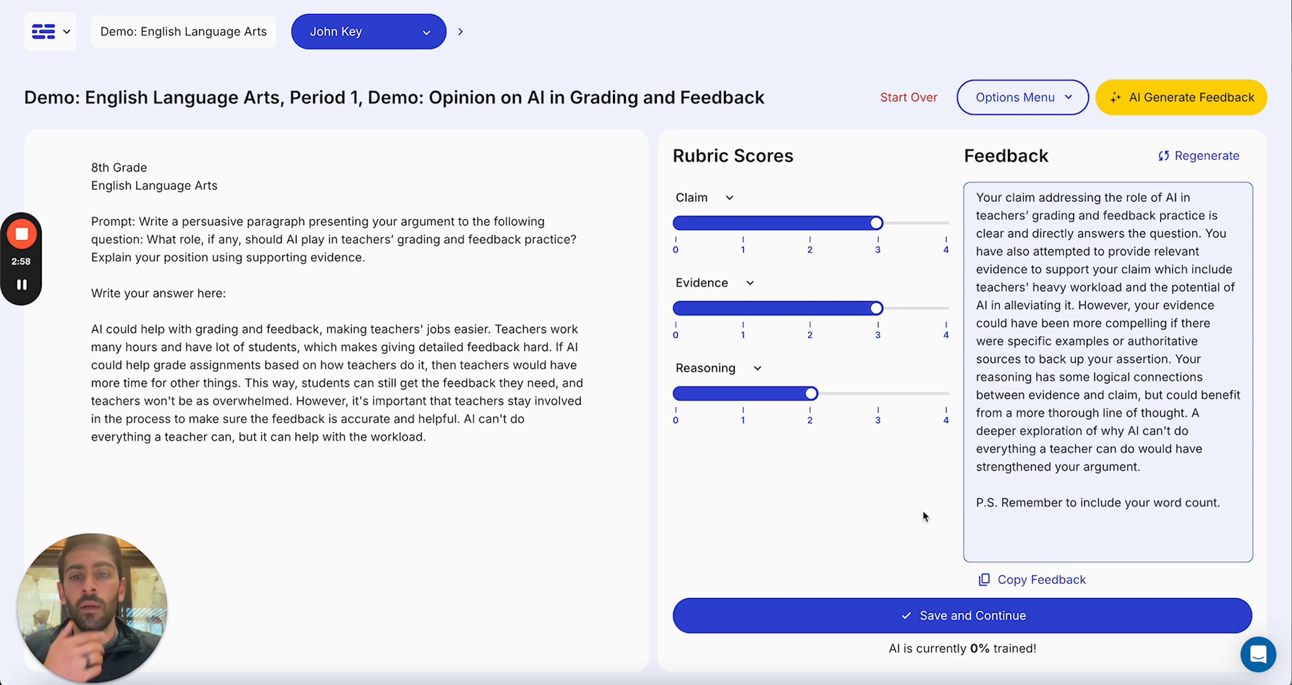
{"action": "key", "text": "BackSpace"}
{"action": "key", "text": "BackSpace"}
{"action": "type", "text": ", per th"}
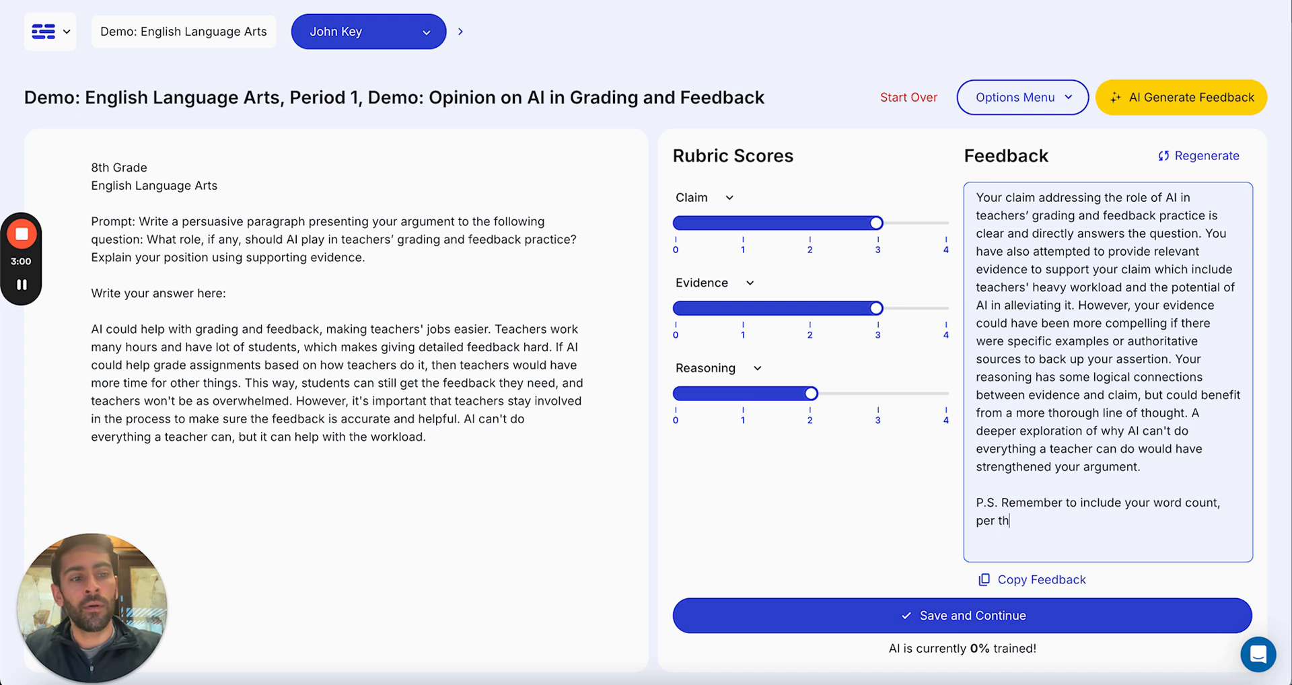
{"action": "type", "text": "e assignment"}
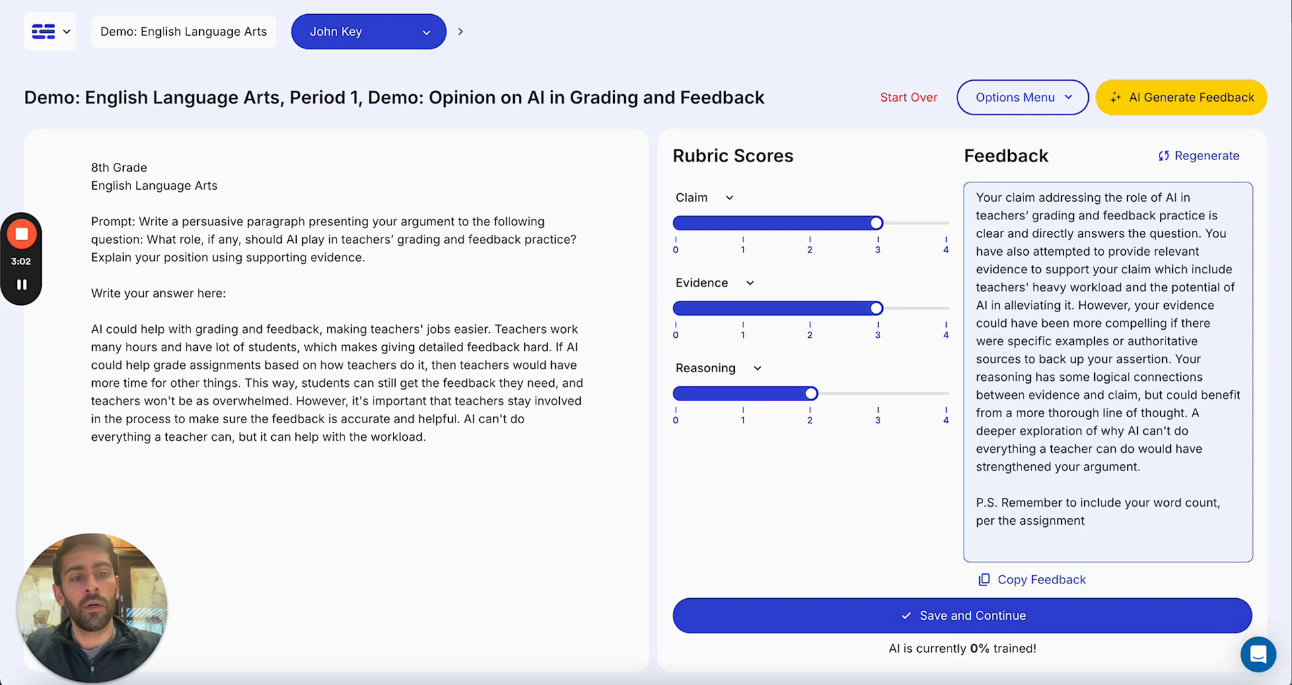
{"action": "type", "text": " requirements."}
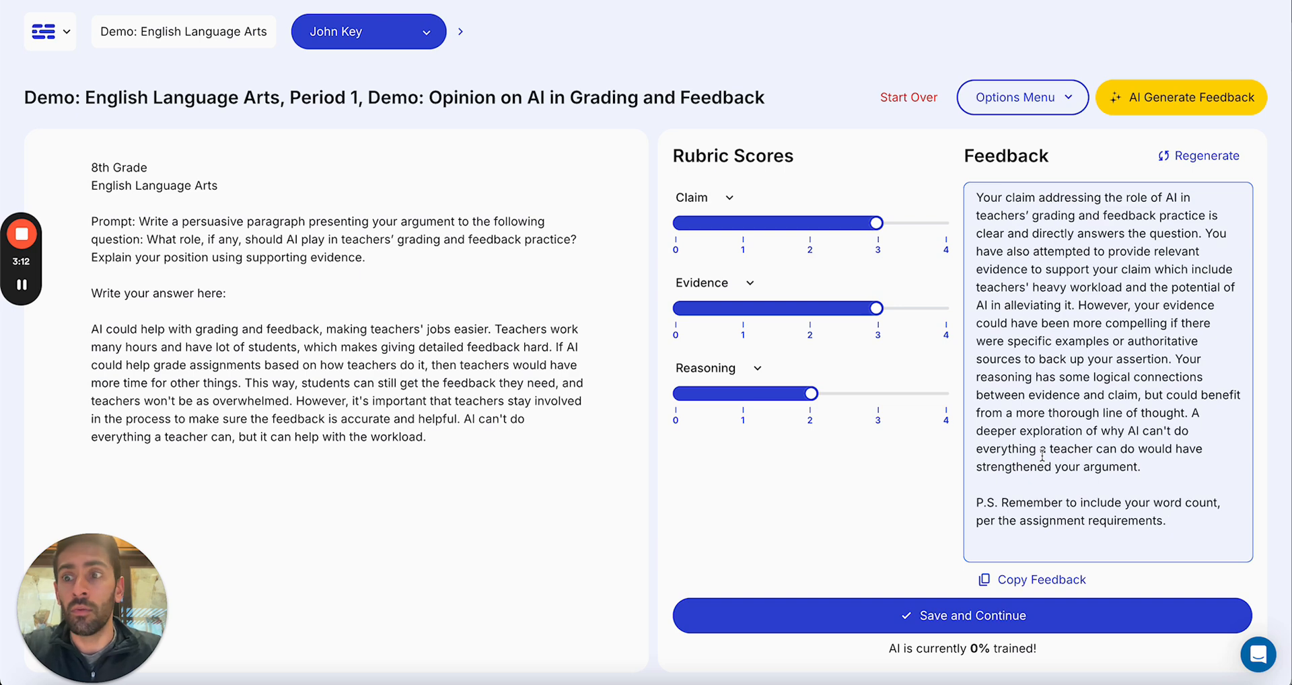
{"action": "left_click", "coordinate": [874, 614]}
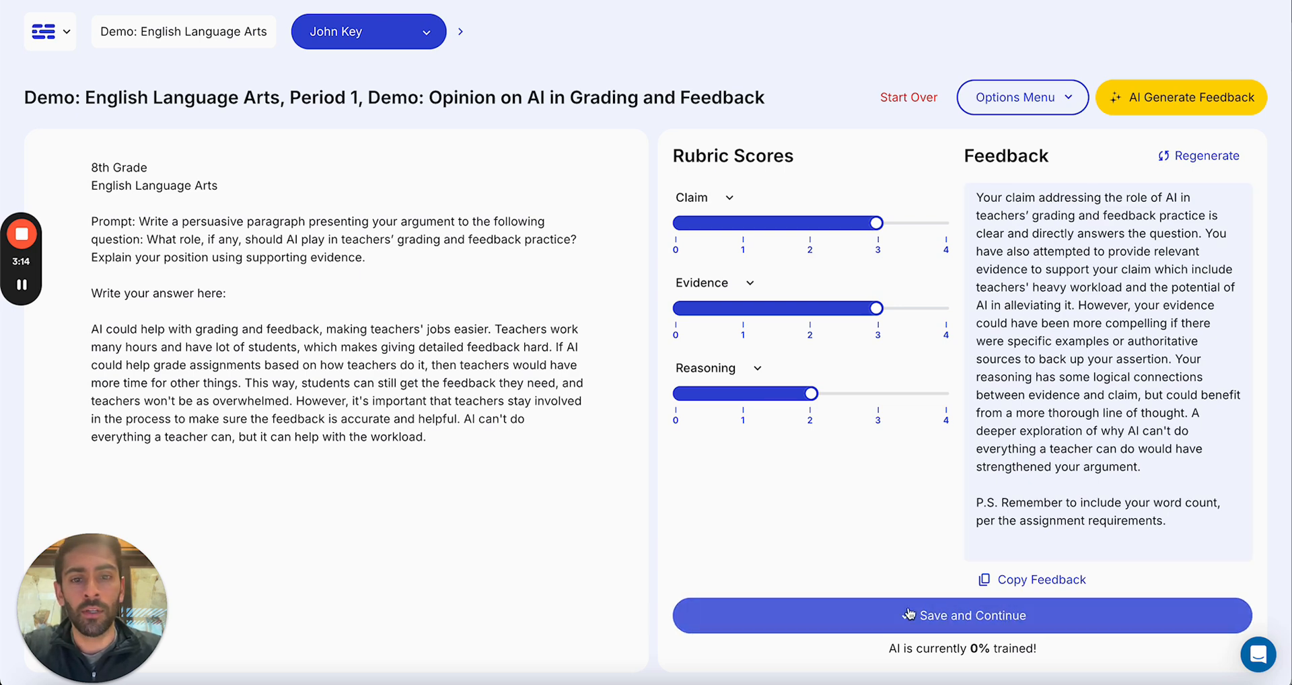
{"action": "left_click", "coordinate": [801, 381]}
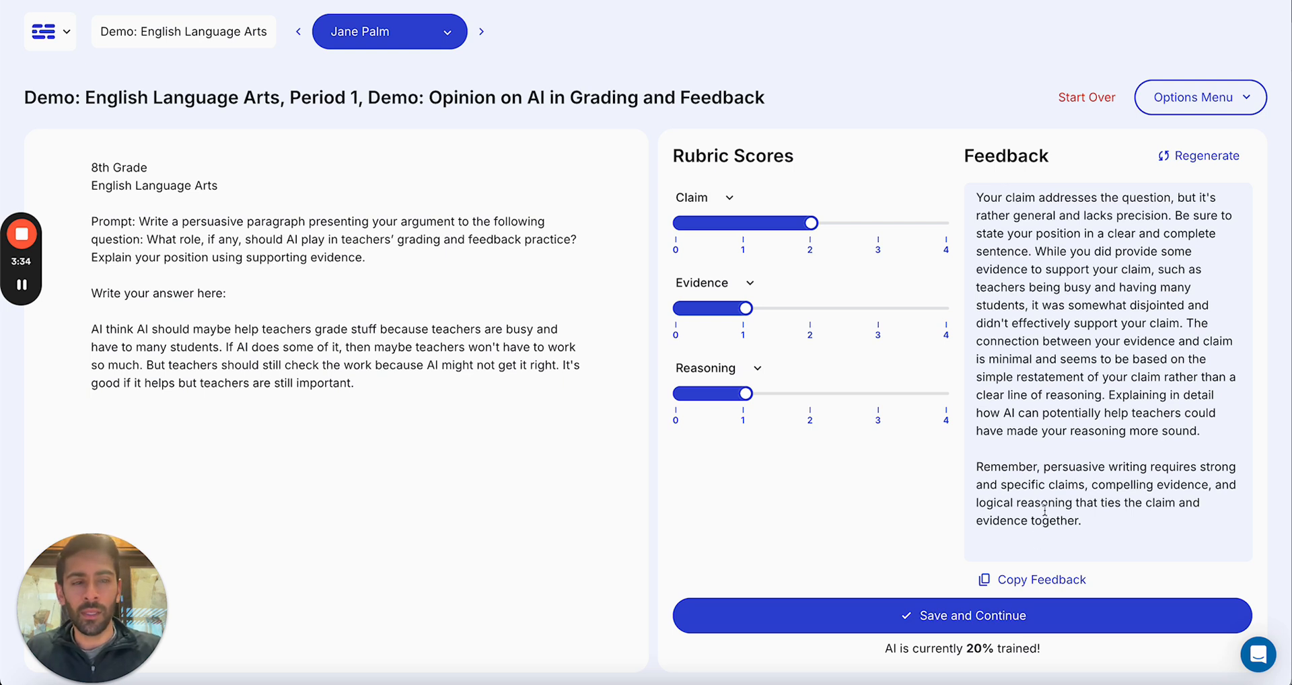
Step: Replace the closing paragraph of the second student's feedback with "P.S. Remember to include your word count." and save it, continuing to the next submission
{"action": "left_click_drag", "start_coordinate": [1093, 520], "coordinate": [971, 474]}
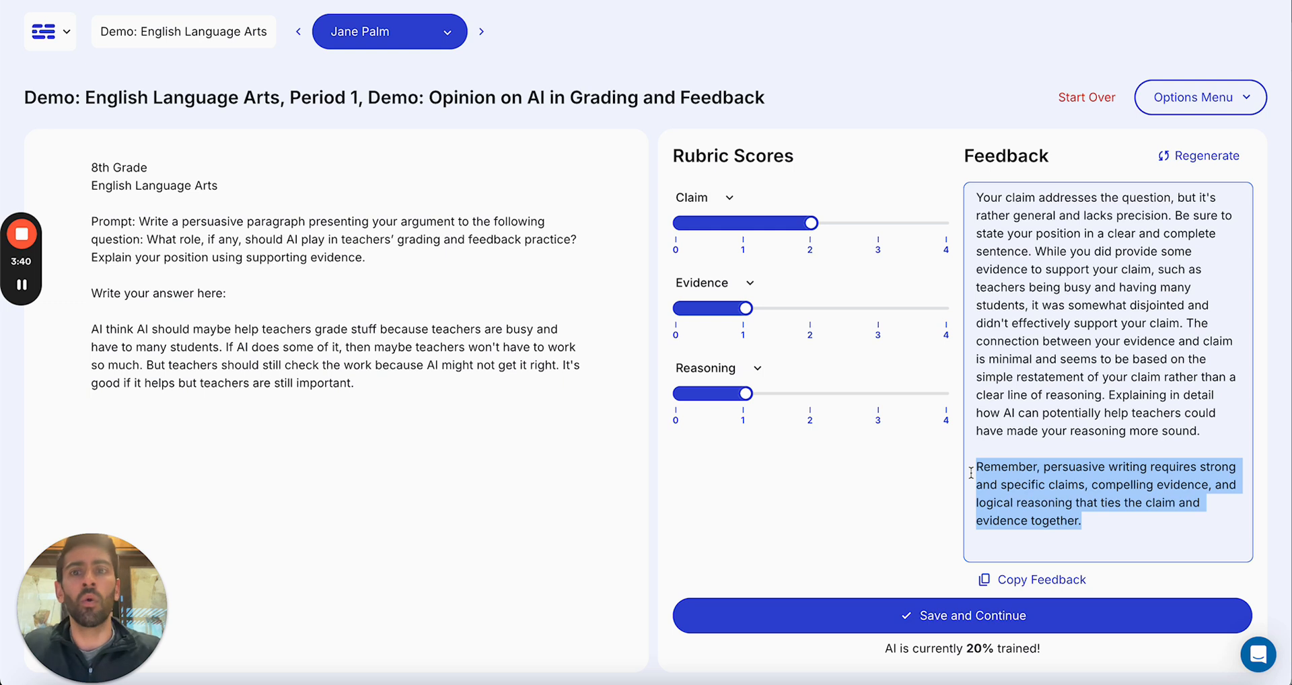
{"action": "type", "text": "P"}
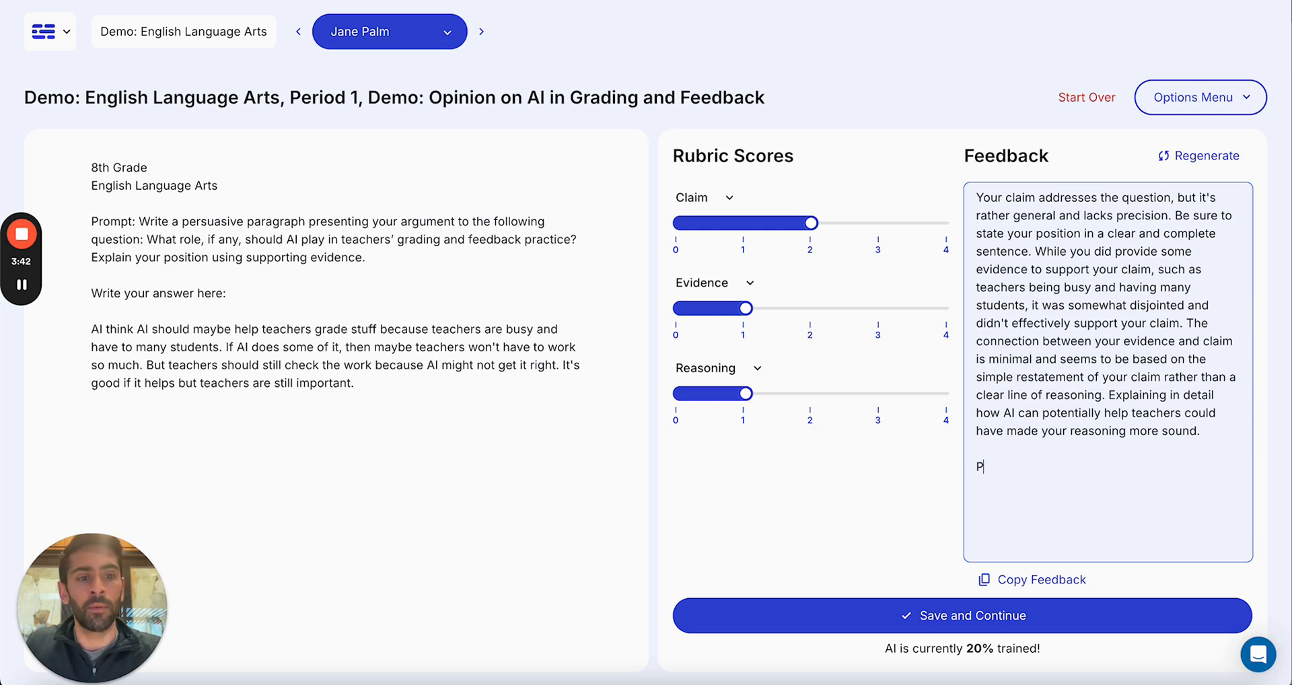
{"action": "type", "text": ".S. Remember"}
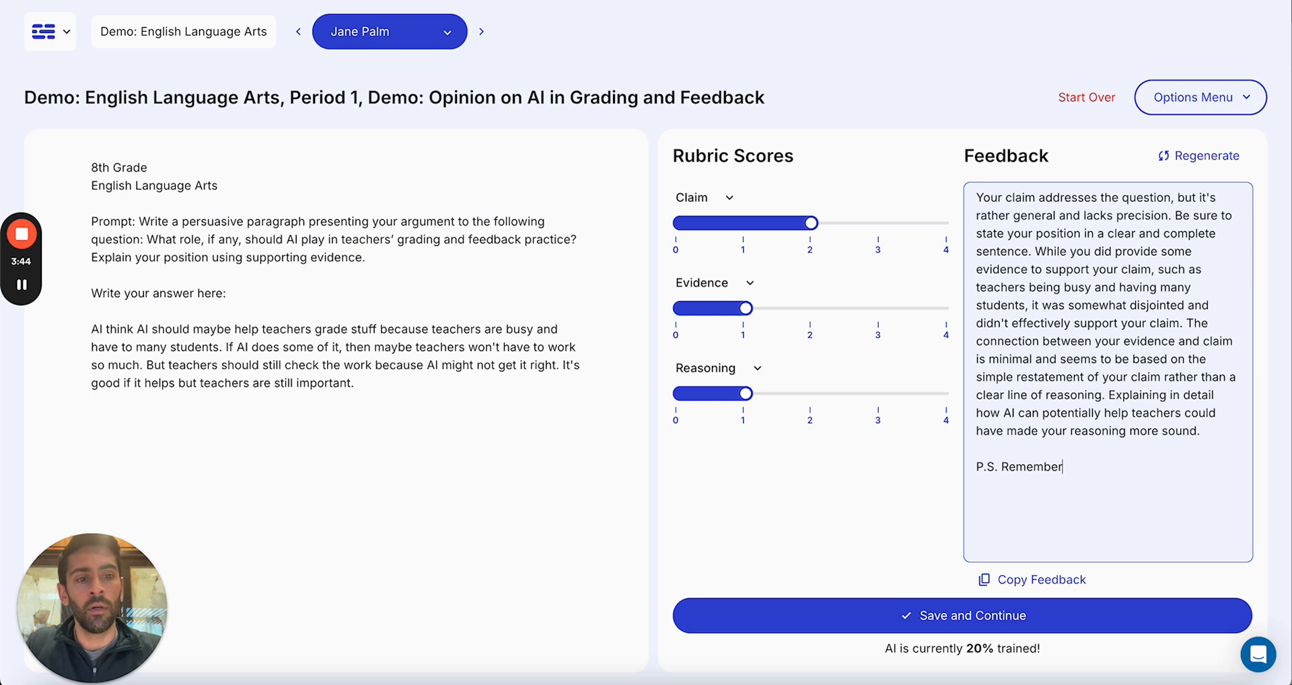
{"action": "type", "text": " to include your word count."}
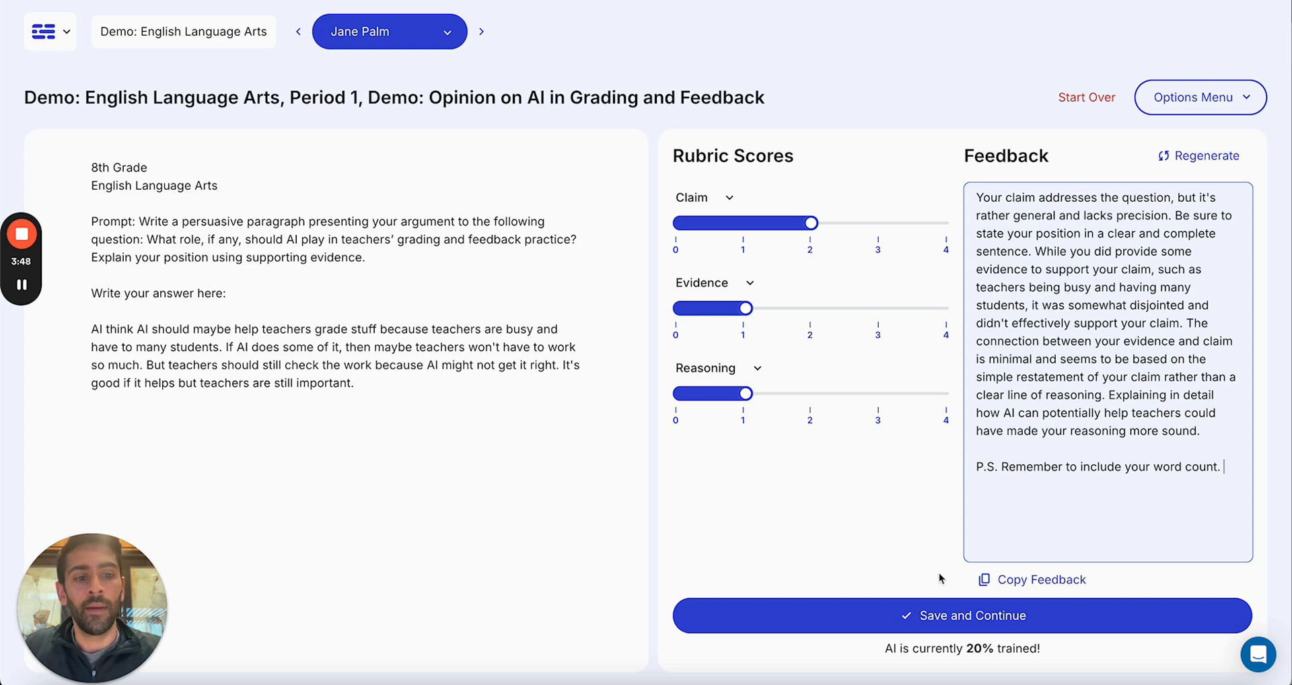
{"action": "left_click", "coordinate": [942, 614]}
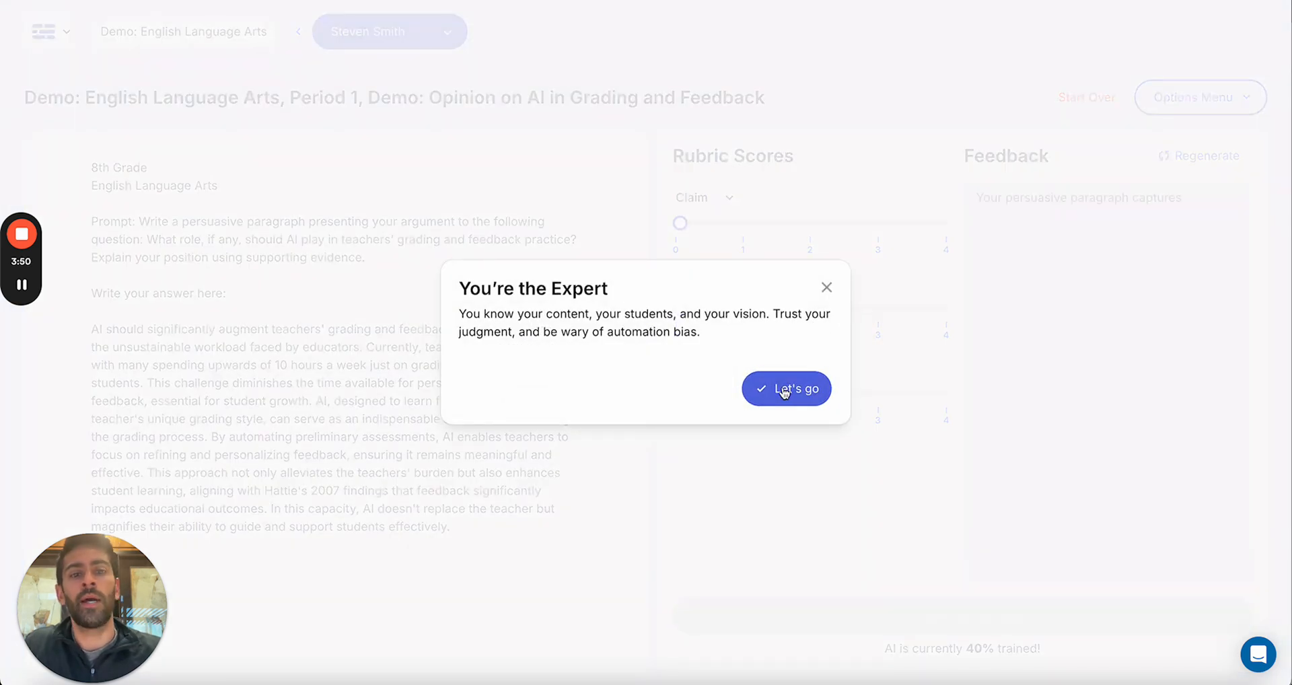
{"action": "left_click", "coordinate": [785, 387]}
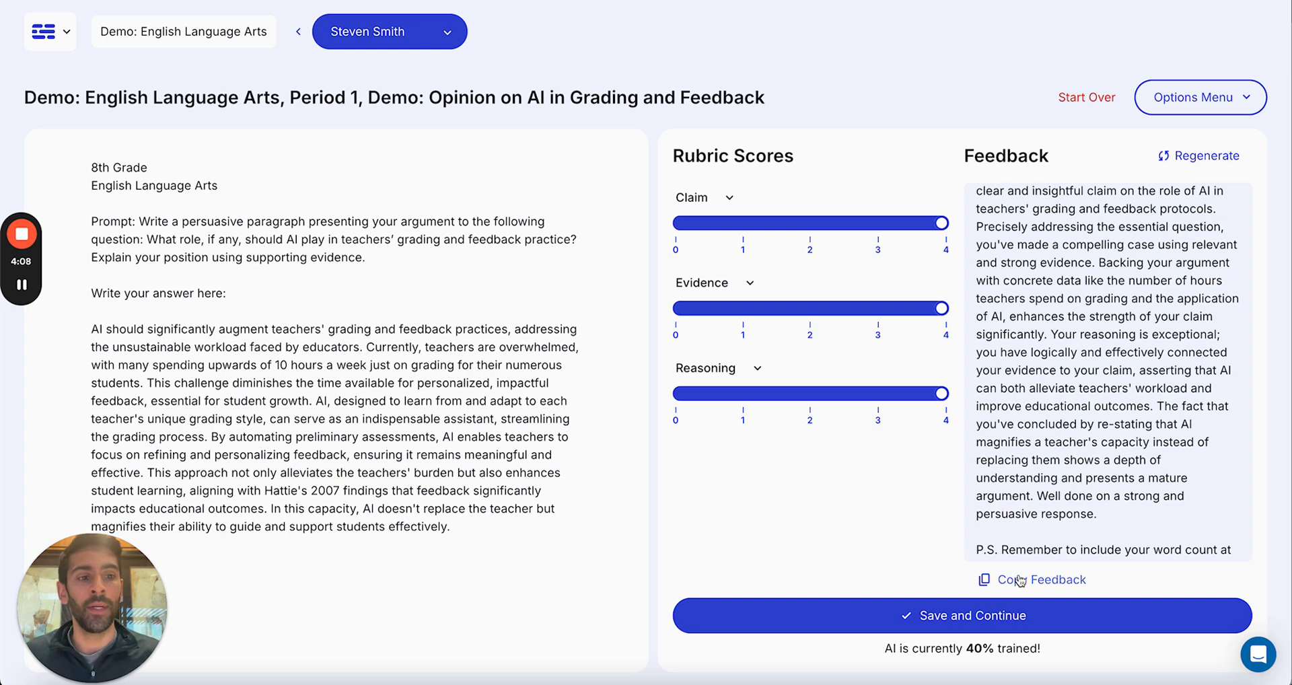
Step: Read the third student's generated feedback through to its end and save it with the rubric scores
{"action": "scroll", "coordinate": [1092, 438], "scroll_direction": "down", "scroll_amount": 1}
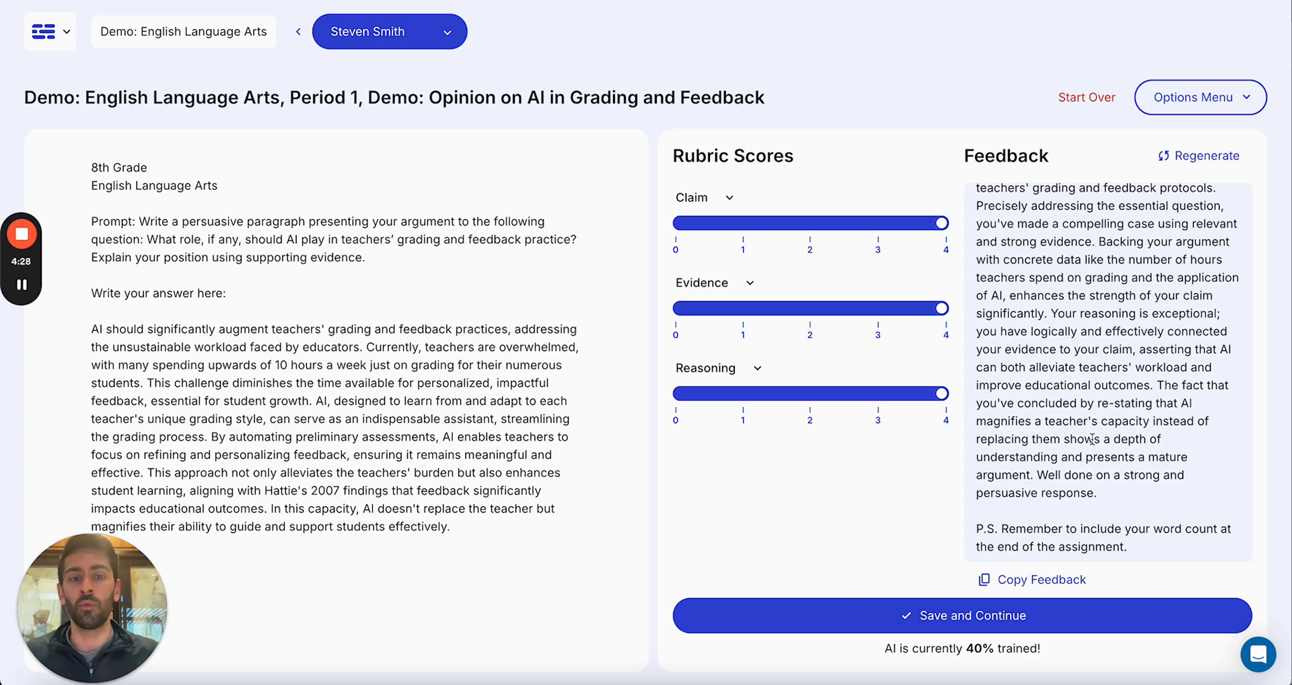
{"action": "left_click", "coordinate": [944, 616]}
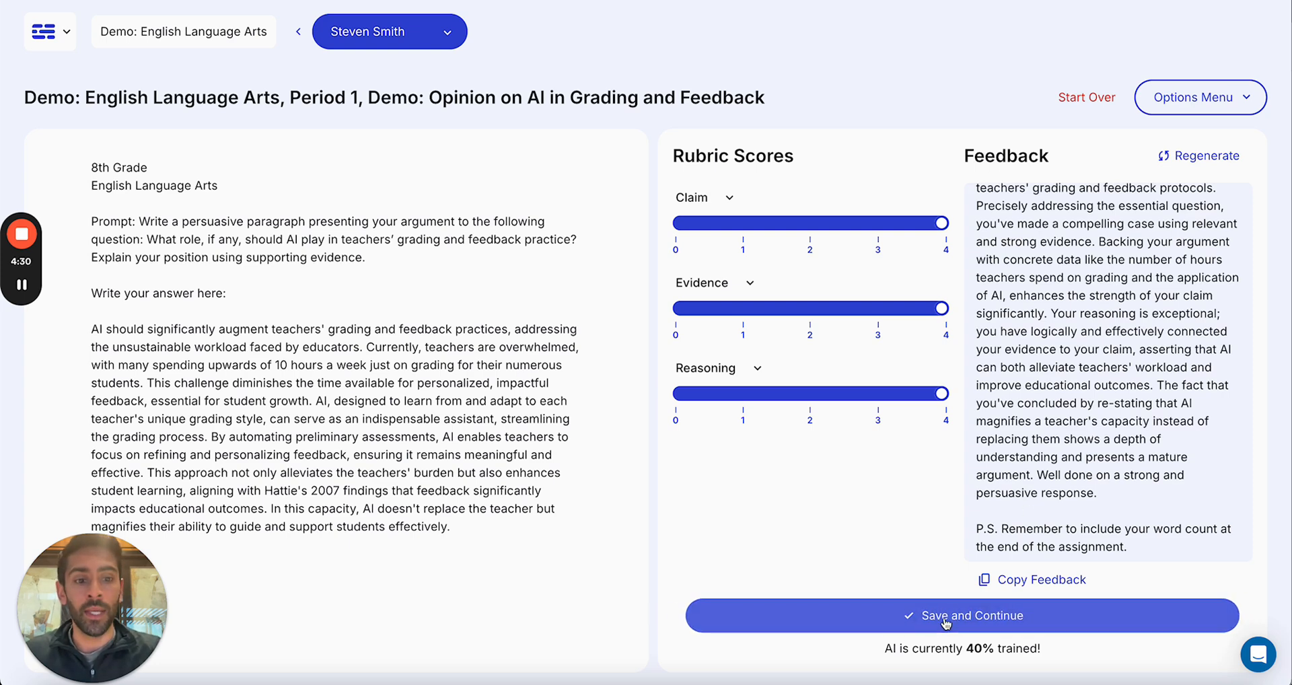